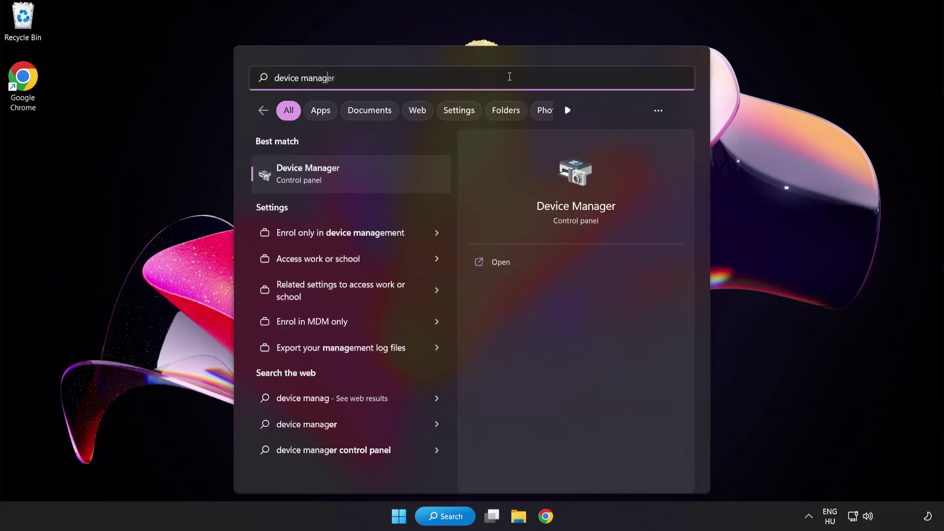
# Find and open Device Manager through Windows search, moving its window nearer the middle of the desktop.
pyautogui.write('er')
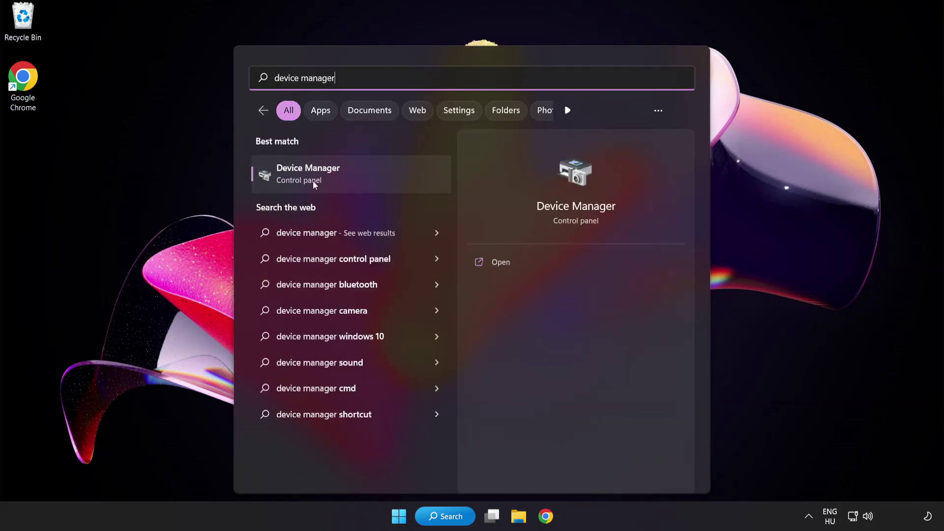
pyautogui.click(377, 178)
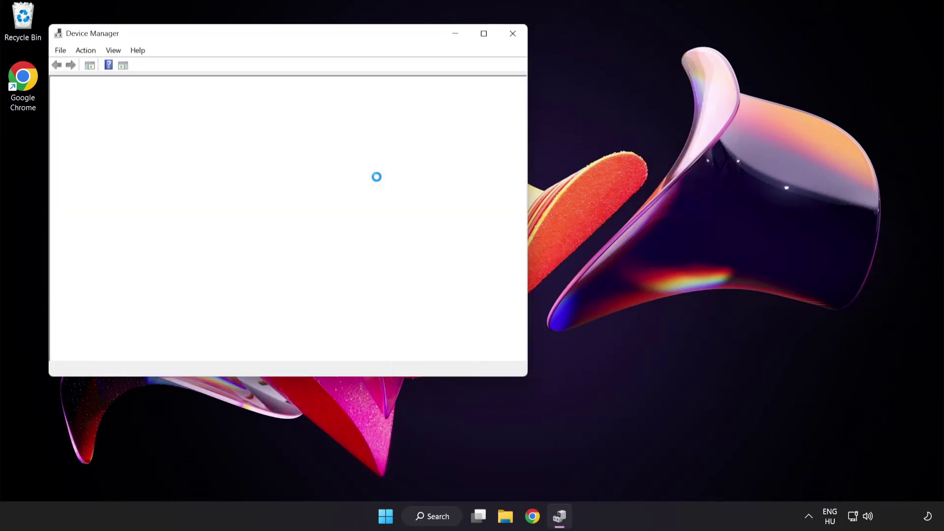
pyautogui.moveTo(304, 38); pyautogui.dragTo(462, 98)
# Run an automatic driver search for the VMware SVGA 3D display adapter, then close Device Manager.
pyautogui.click(253, 200)
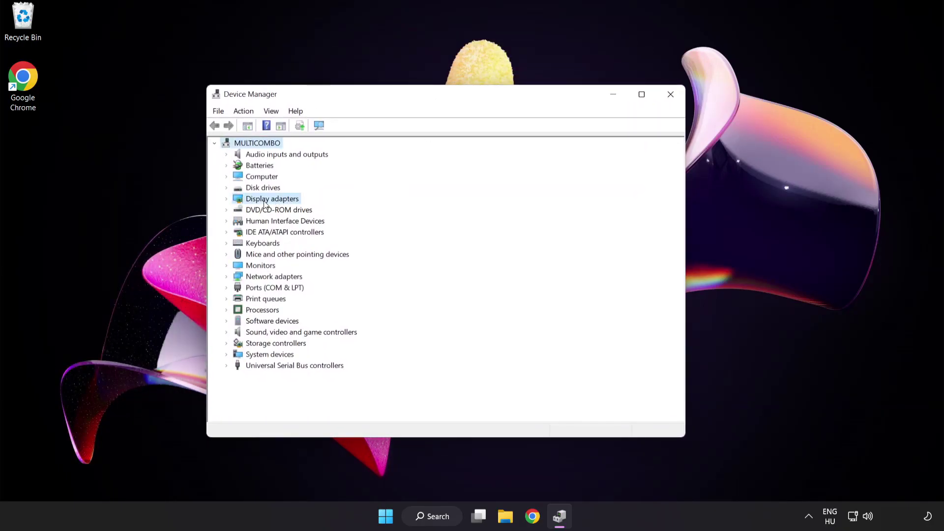
pyautogui.click(227, 199)
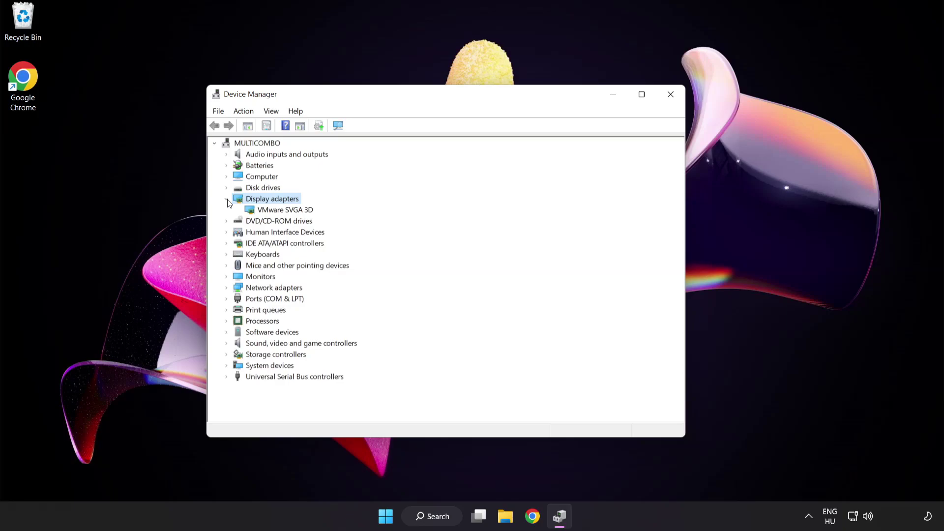
pyautogui.click(261, 210)
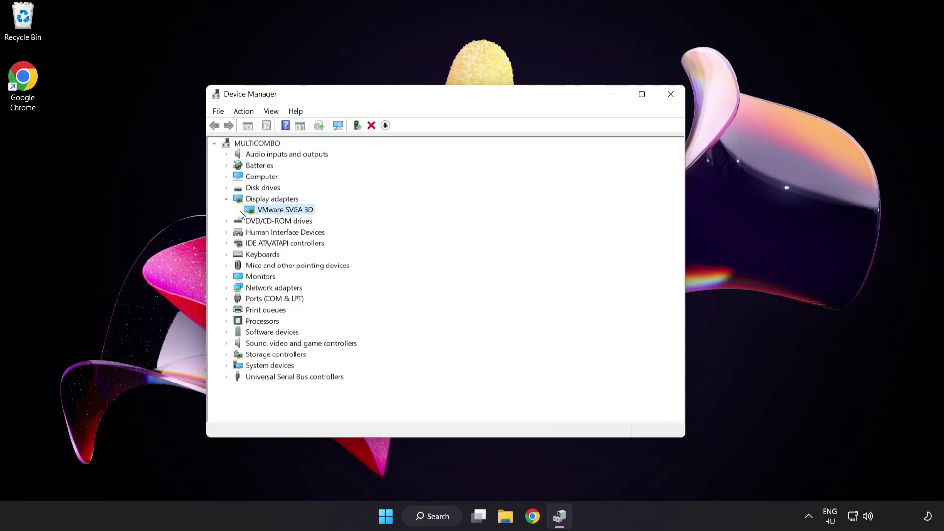
pyautogui.rightClick(278, 211)
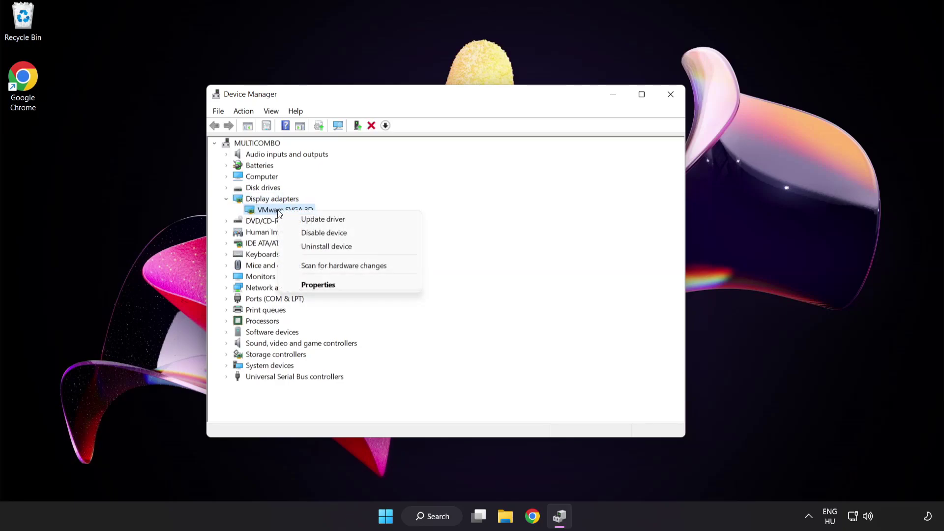
pyautogui.click(366, 222)
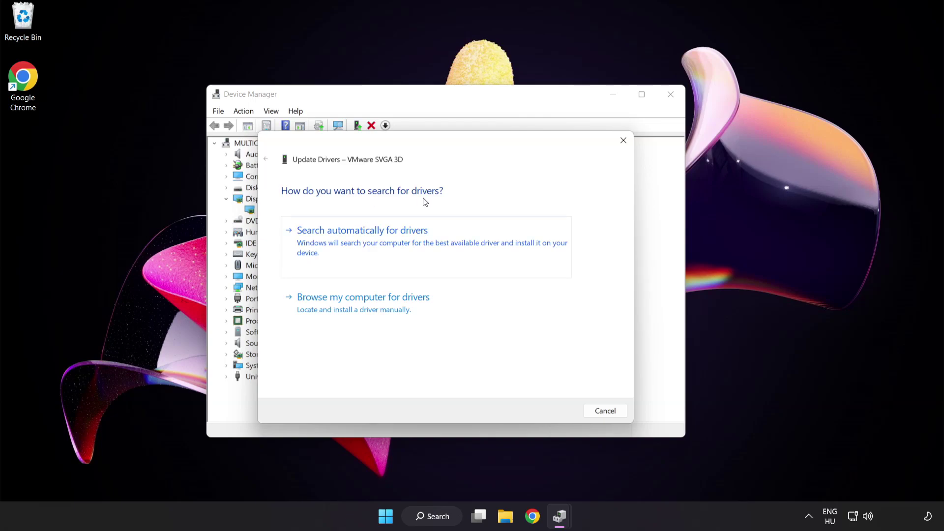
pyautogui.click(412, 241)
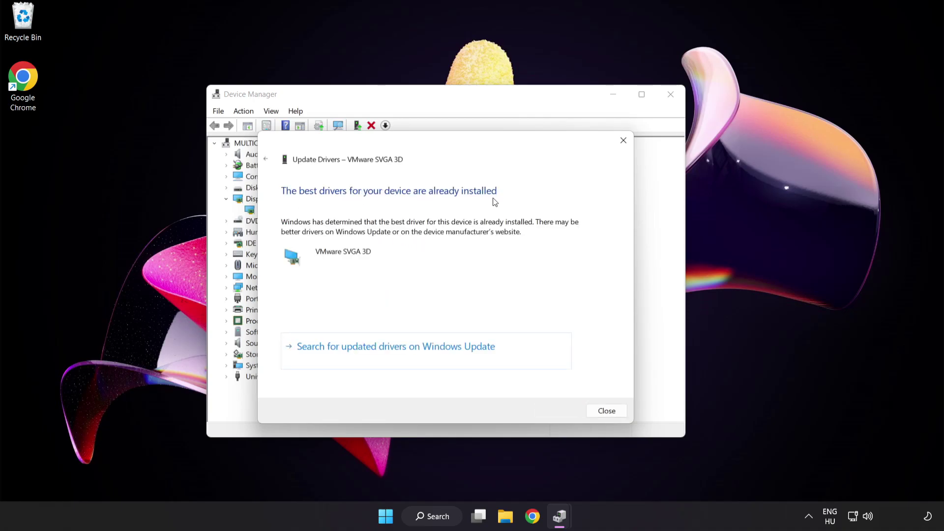
pyautogui.click(605, 413)
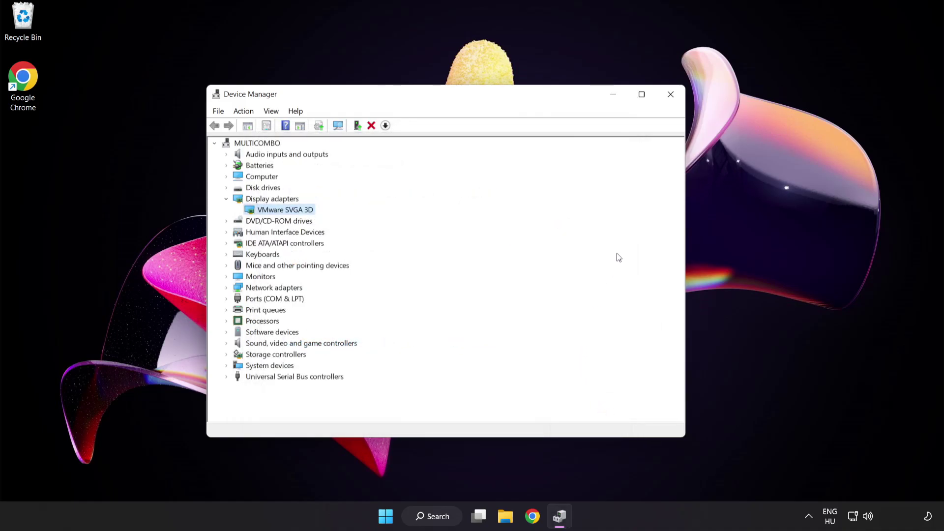
pyautogui.click(671, 98)
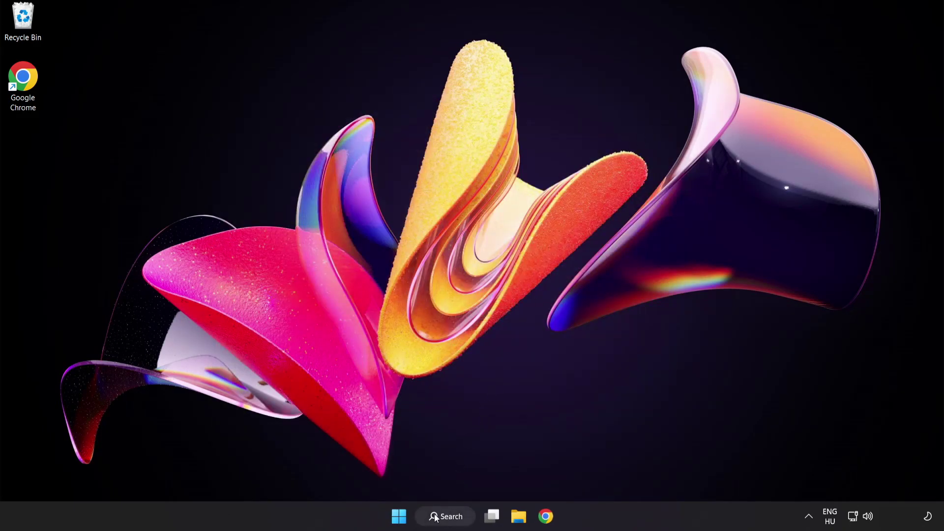
# Open the Windows Update settings, check for updates, and close Settings.
pyautogui.click(457, 520)
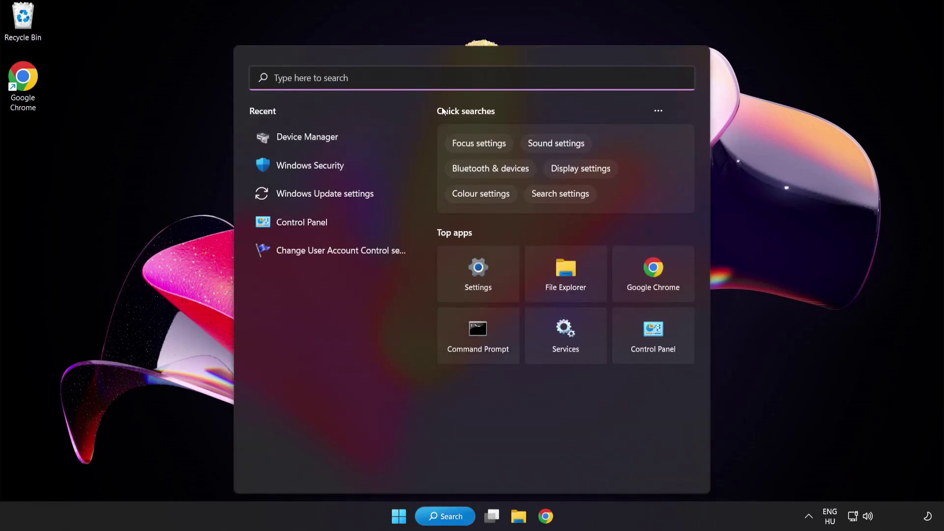
pyautogui.write('update')
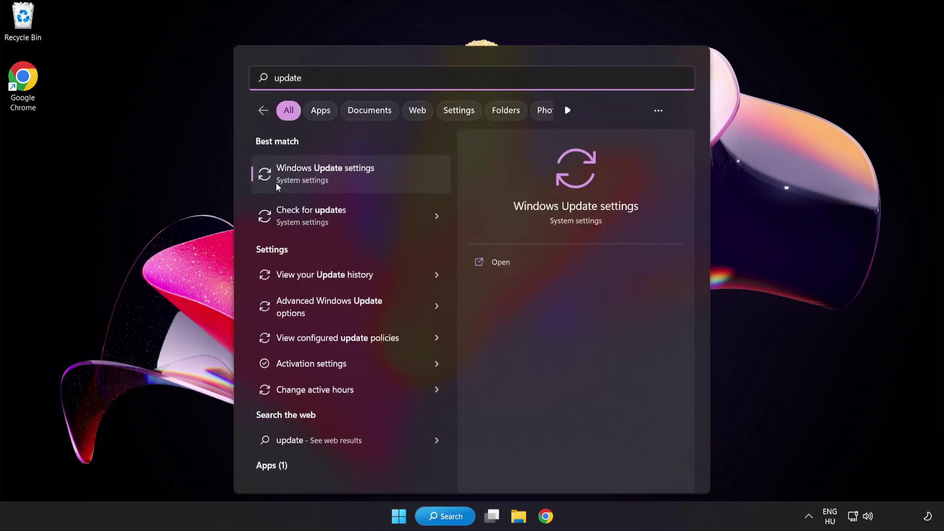
pyautogui.click(361, 179)
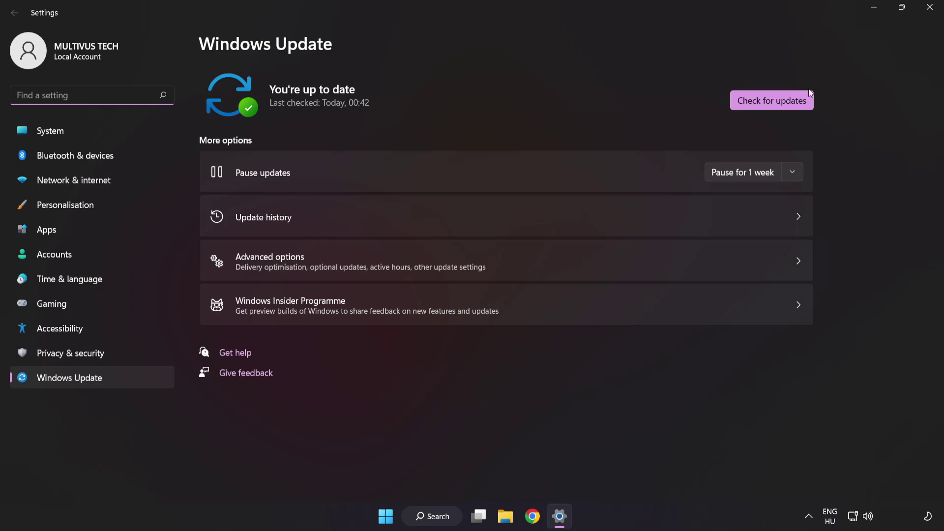
pyautogui.click(769, 106)
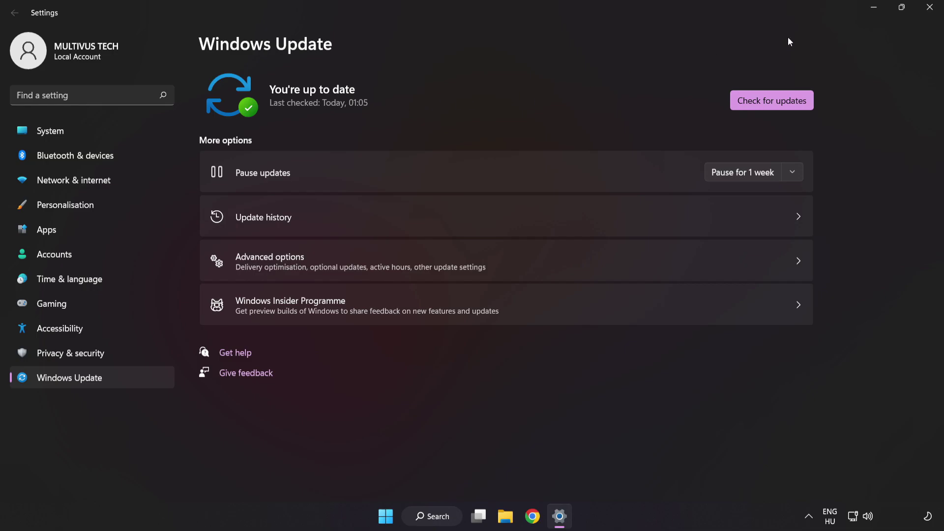
pyautogui.click(929, 9)
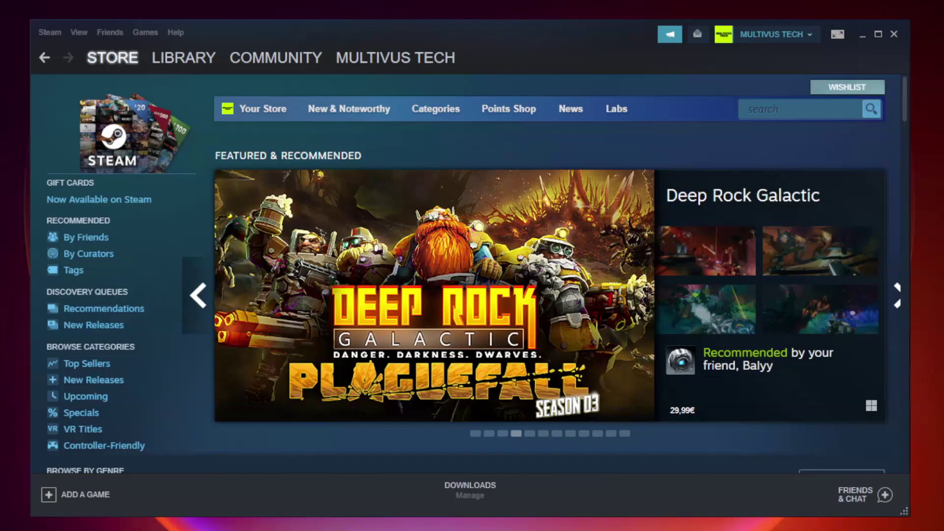
# In the Steam library, verify the integrity of the local files of YOUR NOT WORKING GAME.
pyautogui.moveTo(200, 60)
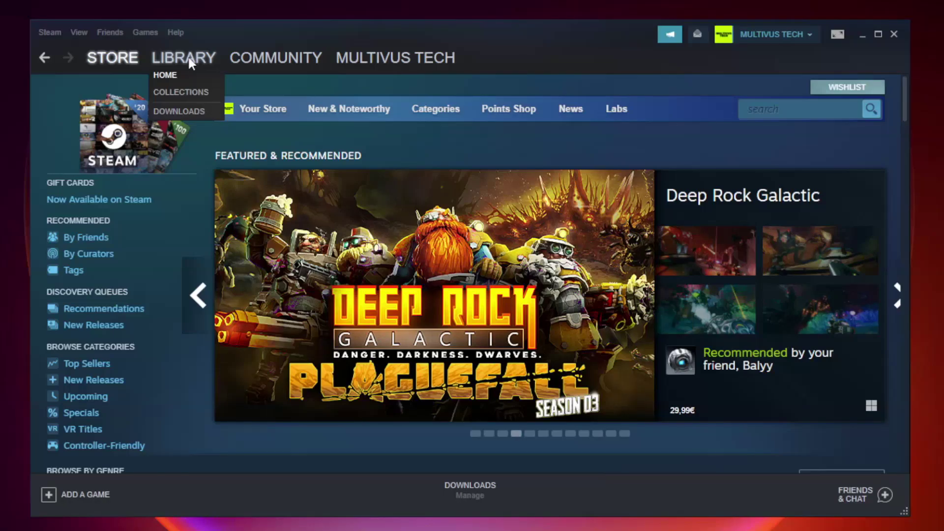
pyautogui.click(191, 63)
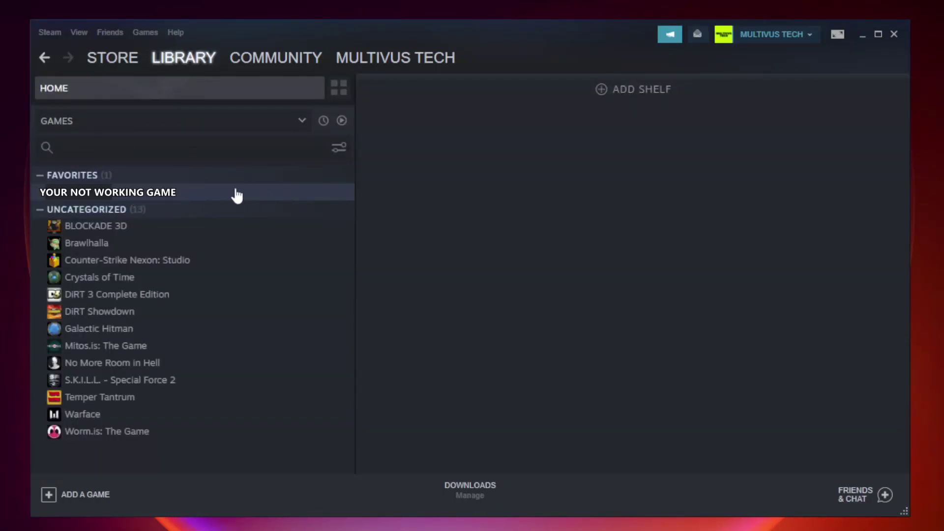
pyautogui.rightClick(204, 196)
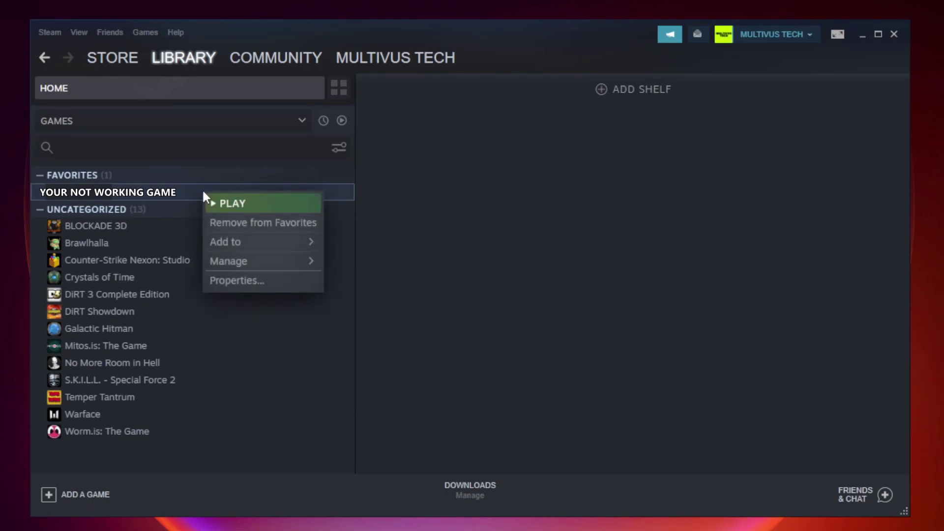
pyautogui.click(260, 279)
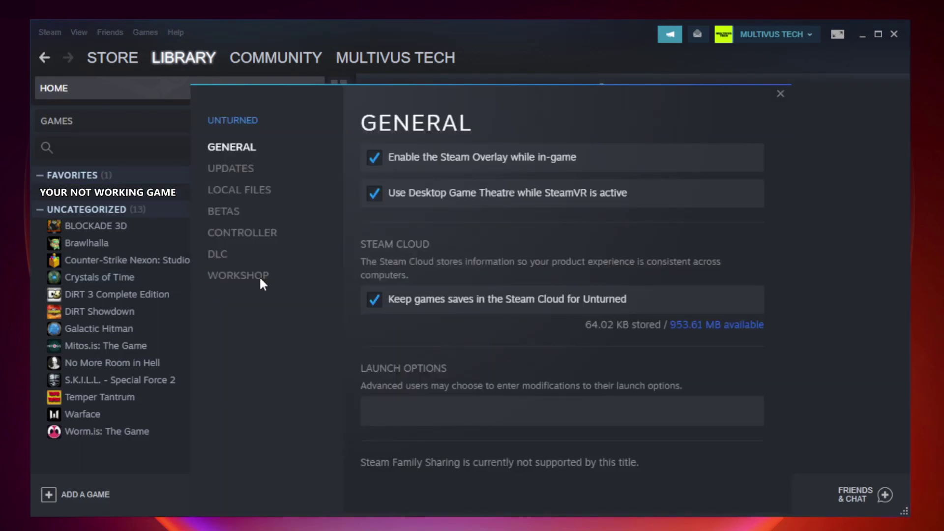
pyautogui.click(252, 197)
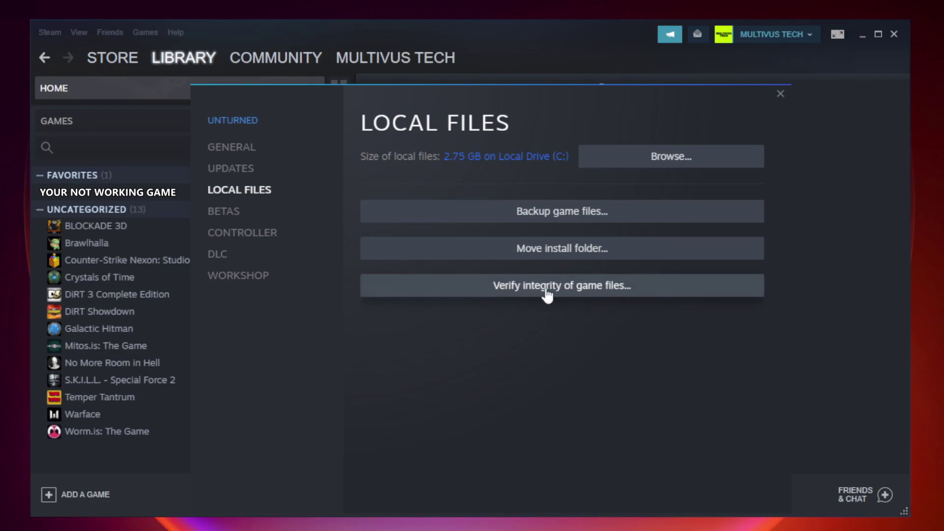
pyautogui.click(572, 290)
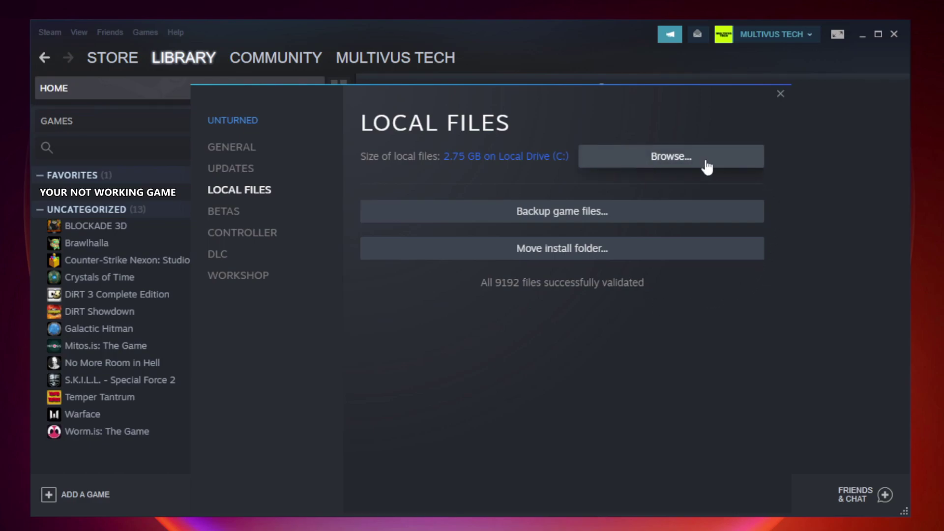
# Browse to the game's install folder and open the compatibility properties of the YOUR NOT WORKING GAME shortcut.
pyautogui.click(674, 170)
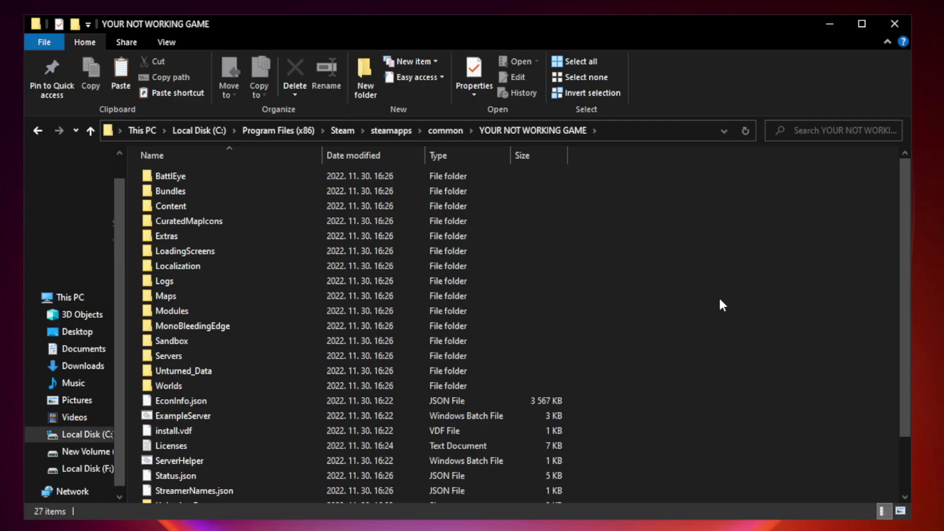
pyautogui.moveTo(906, 257); pyautogui.dragTo(908, 344)
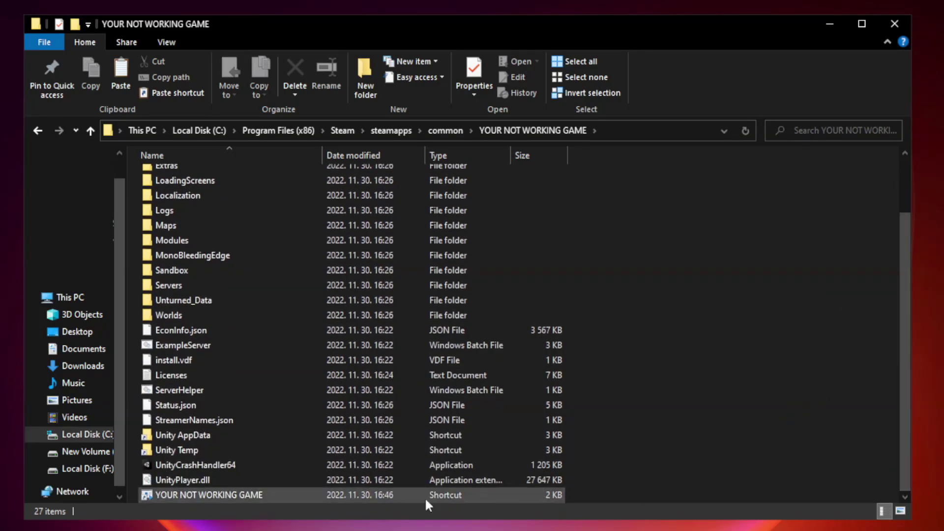
pyautogui.click(375, 495)
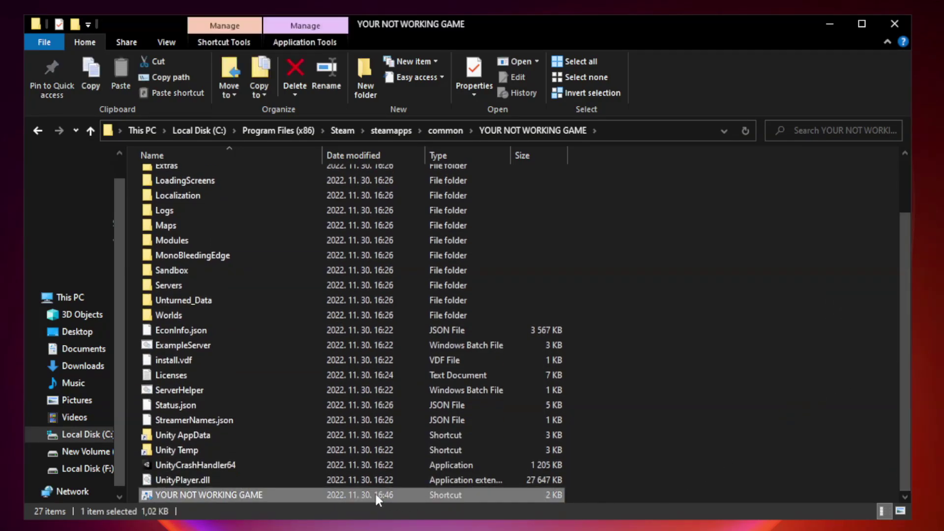
pyautogui.rightClick(320, 496)
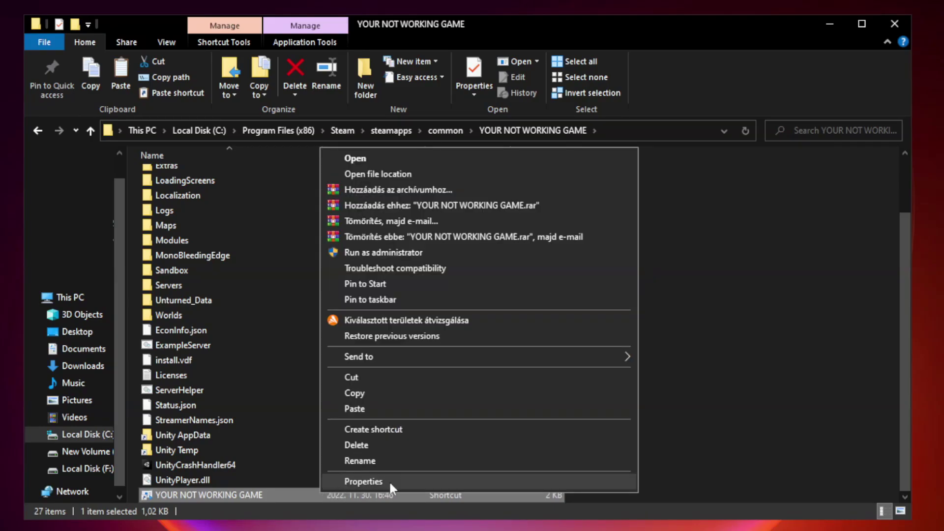
pyautogui.click(475, 484)
pyautogui.moveTo(469, 261); pyautogui.dragTo(469, 107)
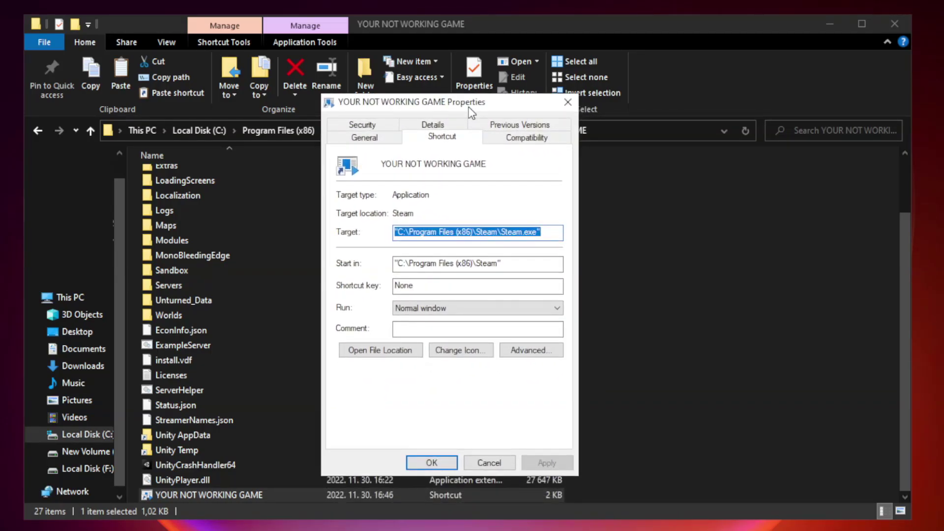
pyautogui.click(525, 139)
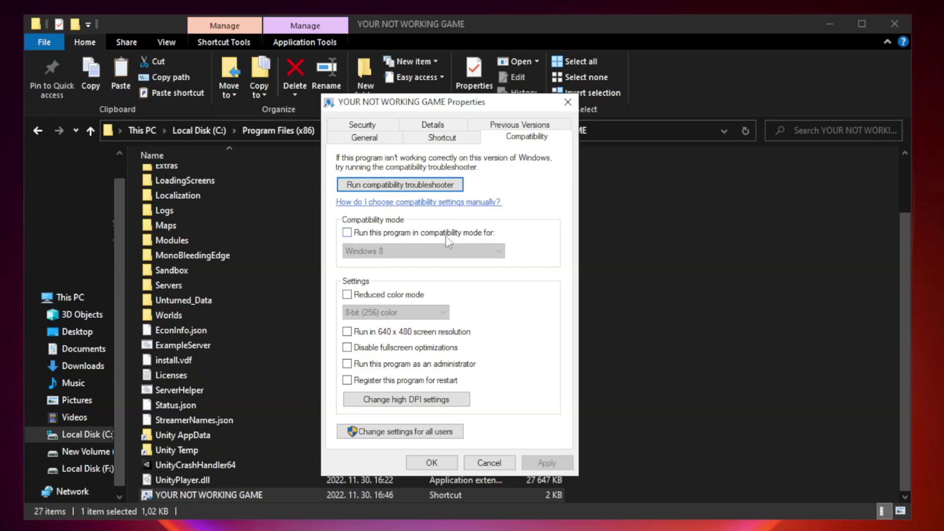
# Enable Windows 8 compatibility mode, disabled fullscreen optimizations and running as administrator for the shortcut, apply the settings, and close the folder.
pyautogui.click(375, 234)
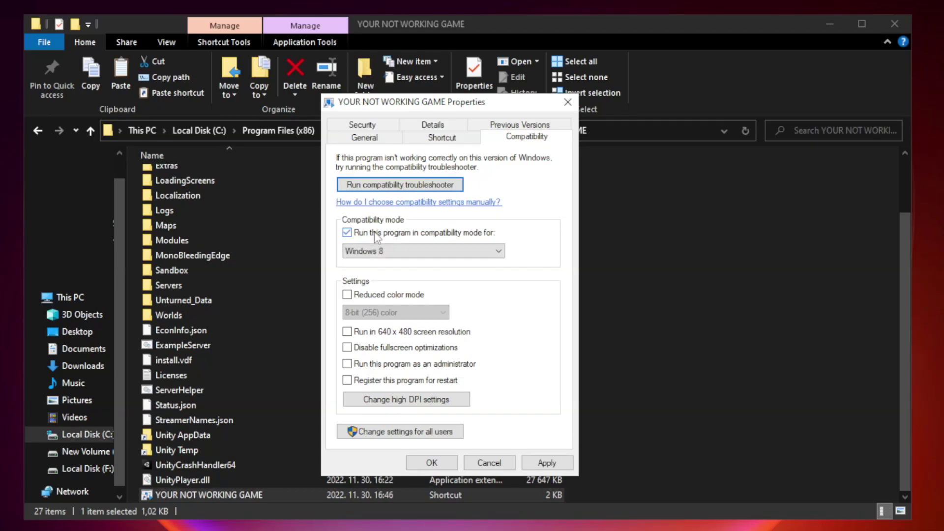
pyautogui.click(388, 251)
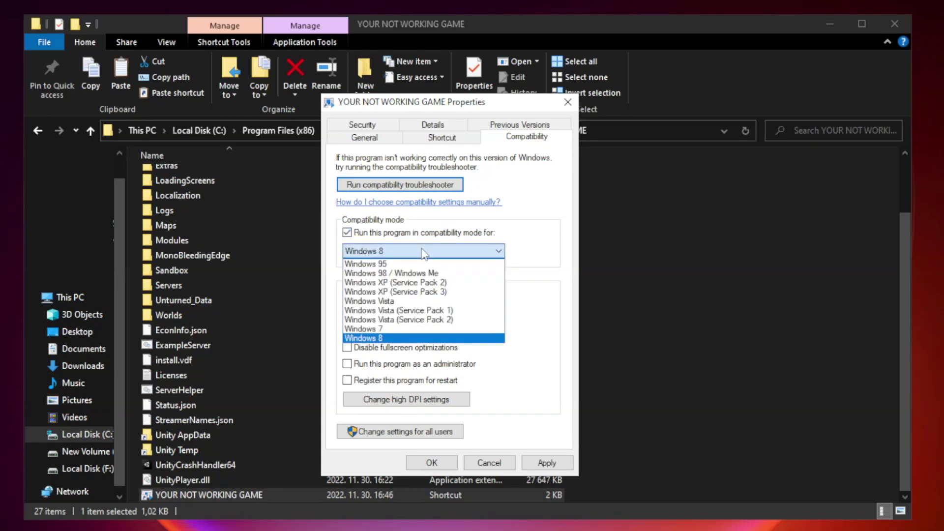
pyautogui.click(399, 339)
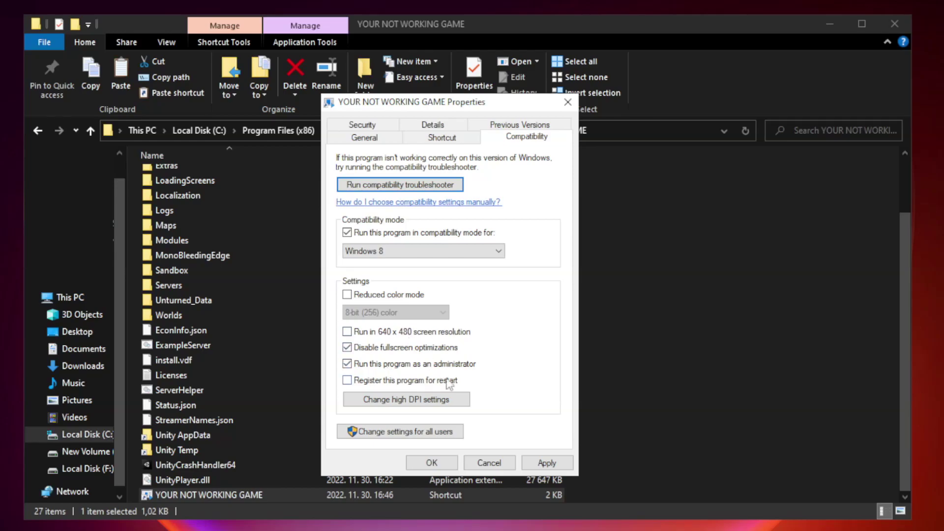
pyautogui.click(547, 464)
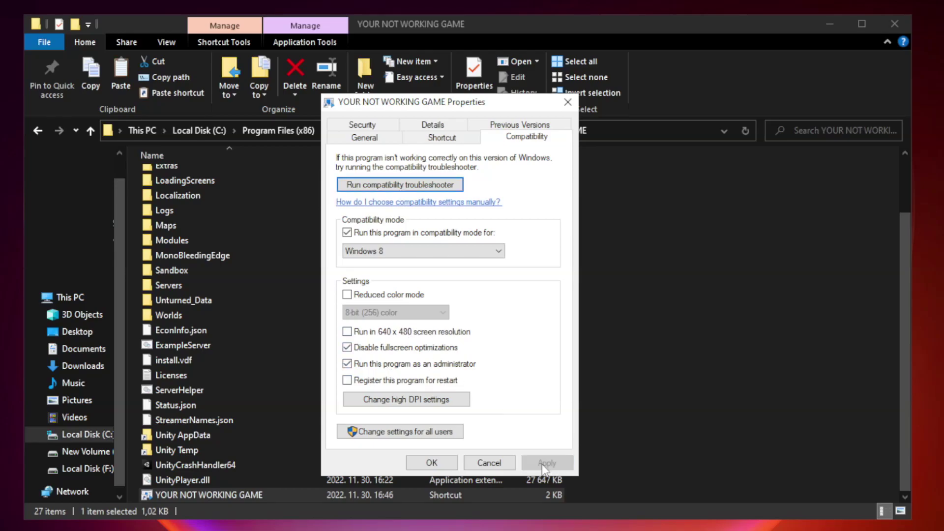
pyautogui.click(431, 464)
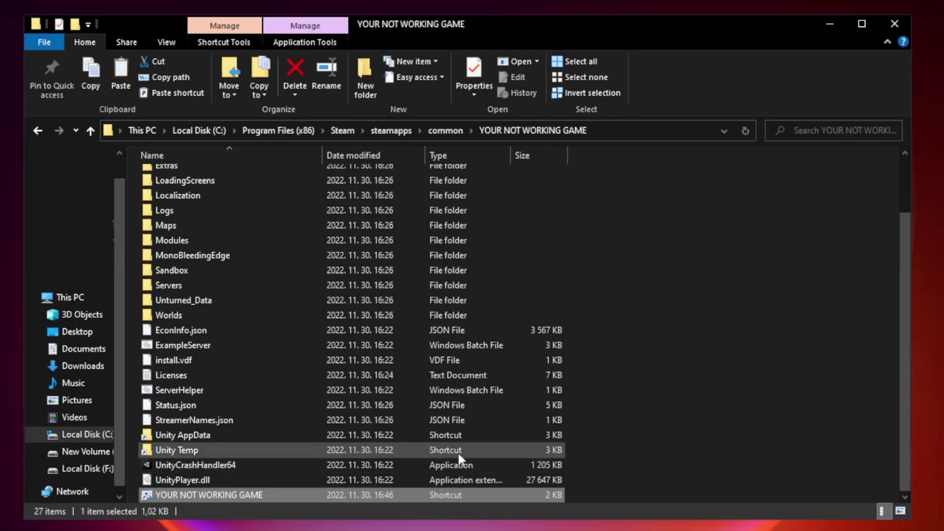
pyautogui.click(894, 24)
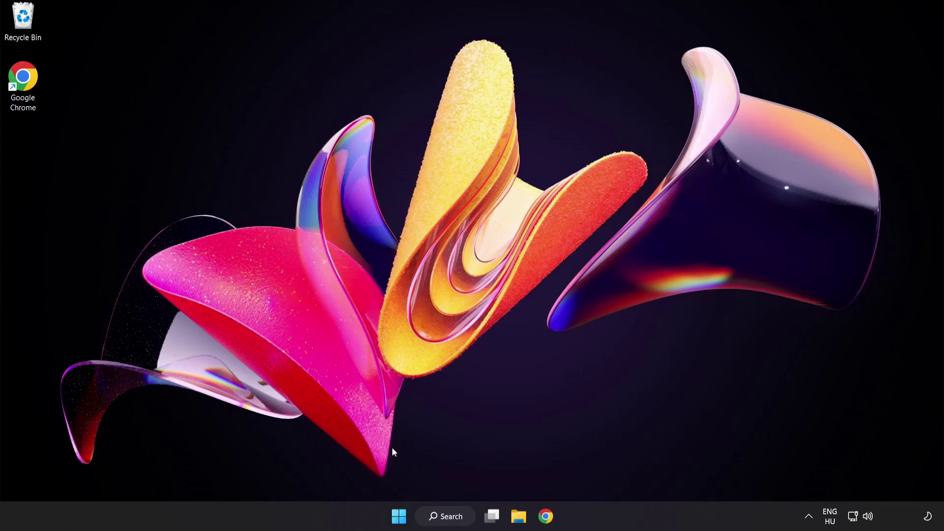
# Open Task Manager.
pyautogui.rightClick(402, 519)
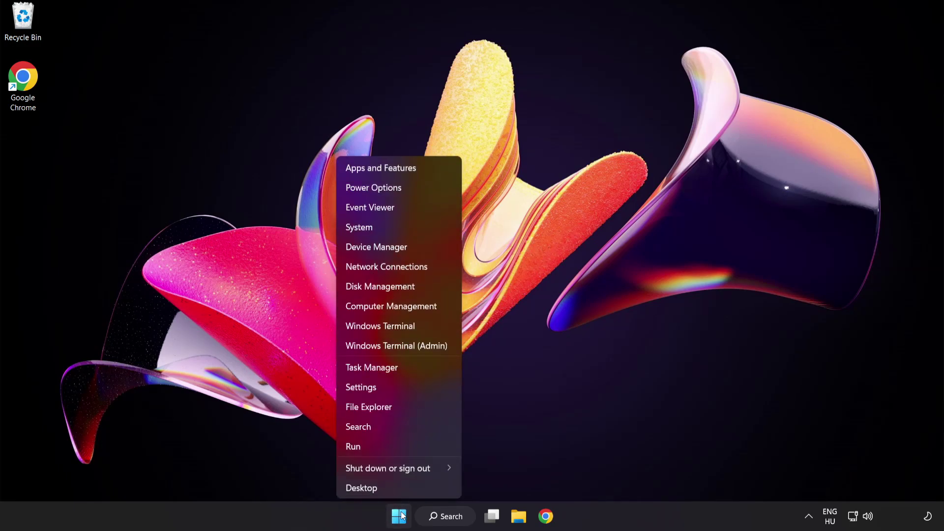
pyautogui.click(408, 369)
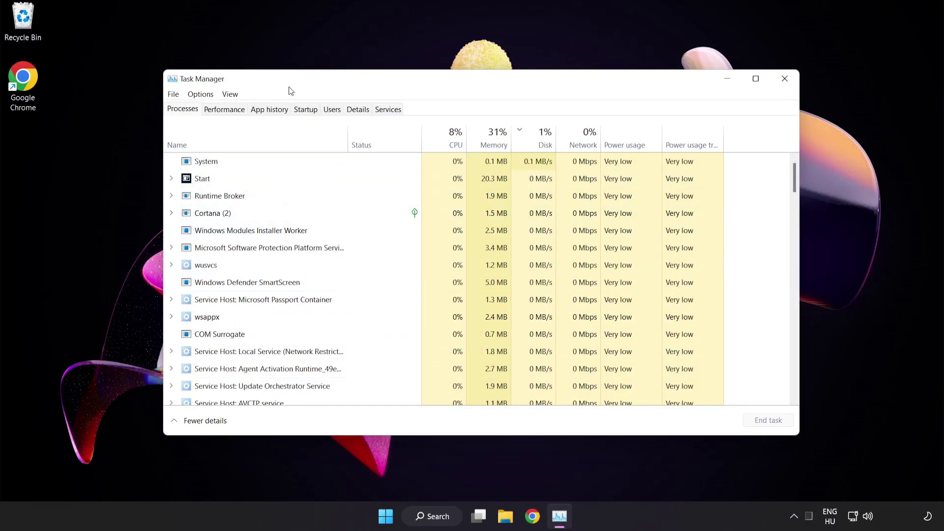
# Disable Cortana, Phone Link, Terminal and Windows Security notification icon as startup apps, and close Task Manager.
pyautogui.click(312, 112)
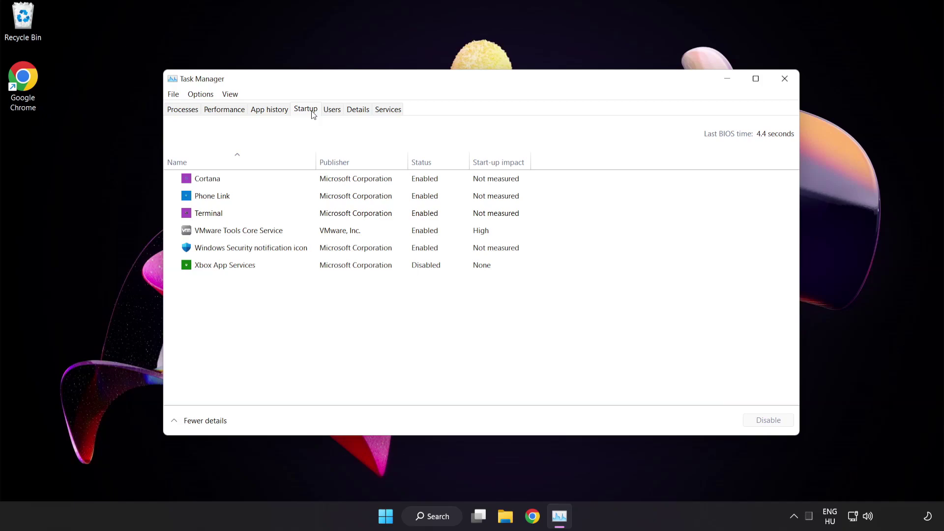
pyautogui.click(314, 184)
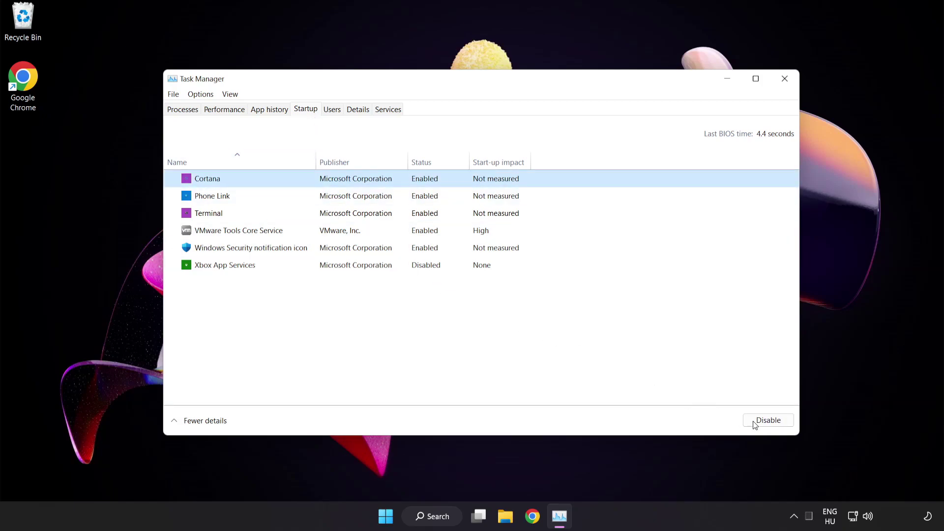
pyautogui.click(775, 426)
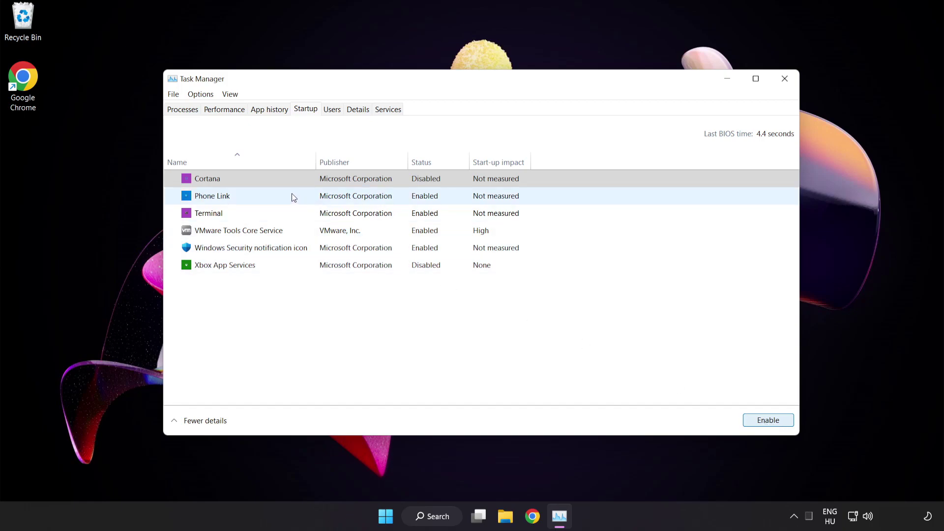
pyautogui.click(294, 197)
pyautogui.click(766, 426)
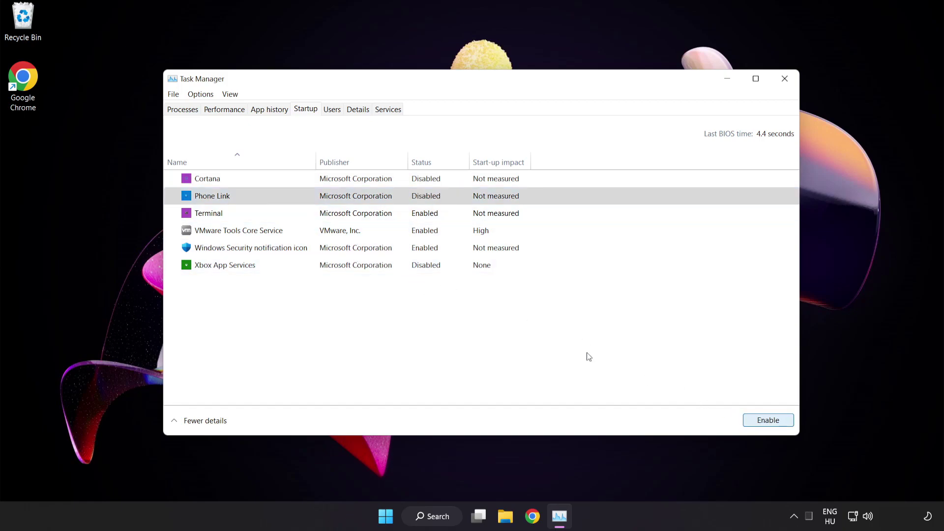
pyautogui.click(302, 220)
pyautogui.click(759, 420)
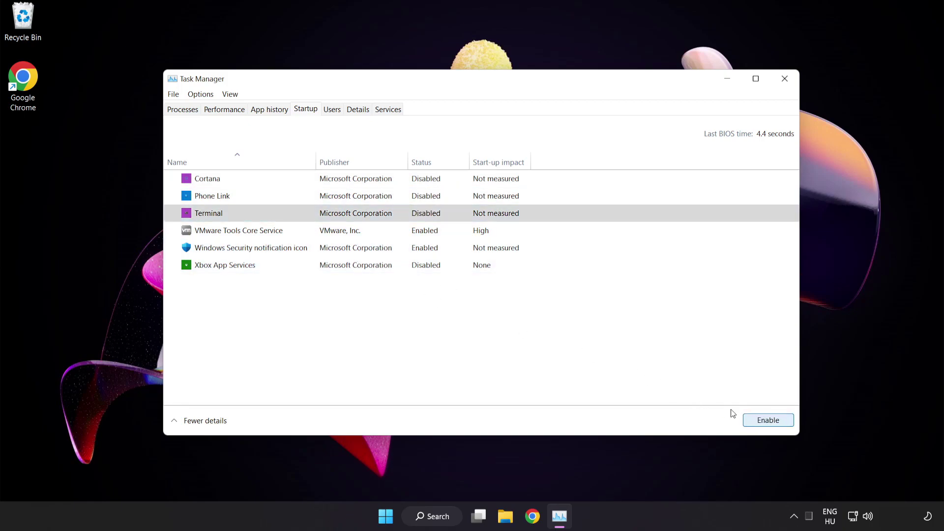
pyautogui.click(326, 253)
pyautogui.click(759, 424)
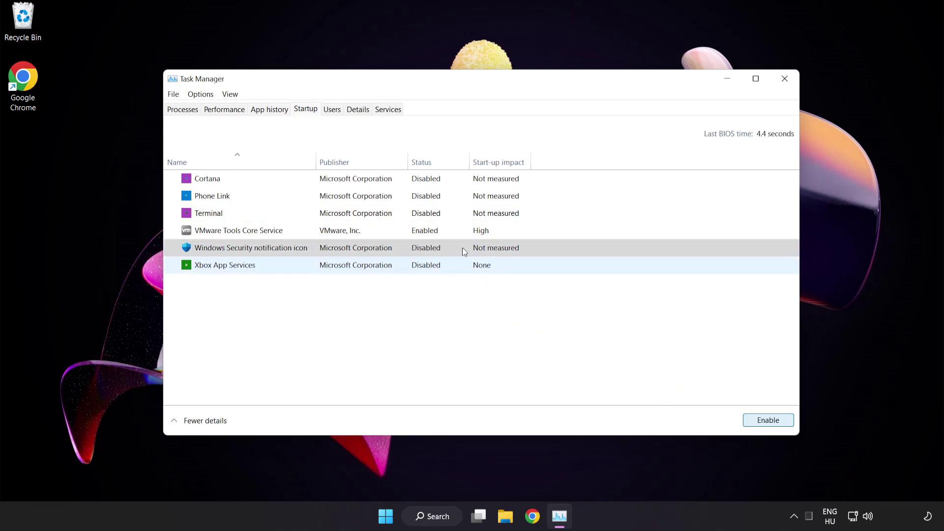
pyautogui.click(785, 81)
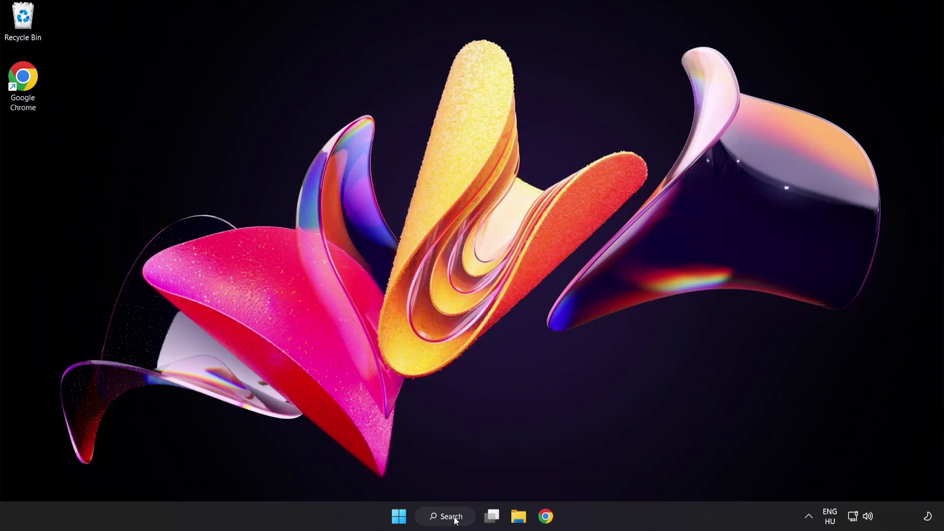
# Search Windows for "security" and open the Windows Security app.
pyautogui.click(439, 515)
pyautogui.write('s')
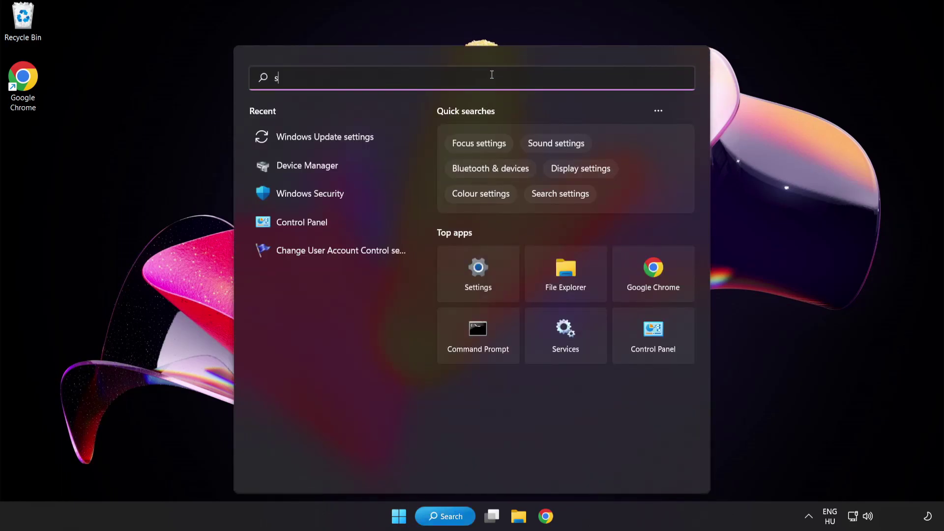
pyautogui.write('ecurity')
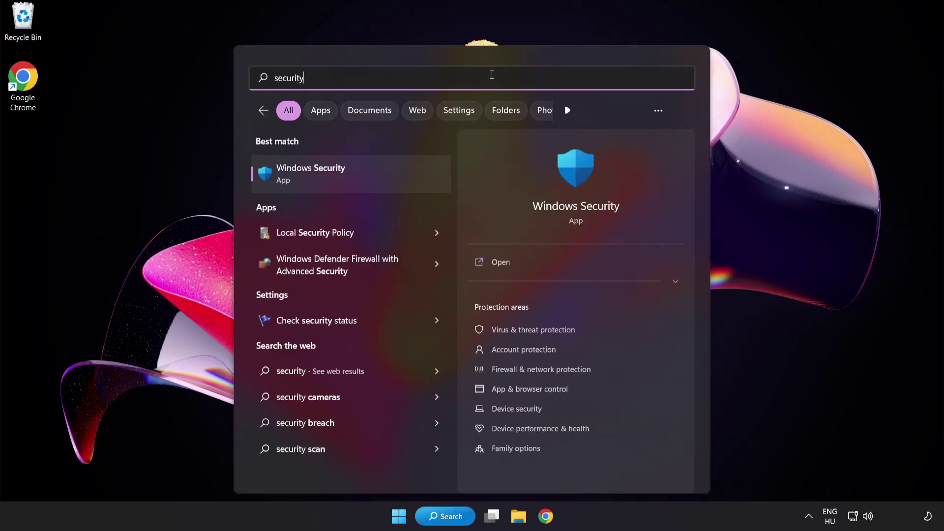
pyautogui.click(356, 174)
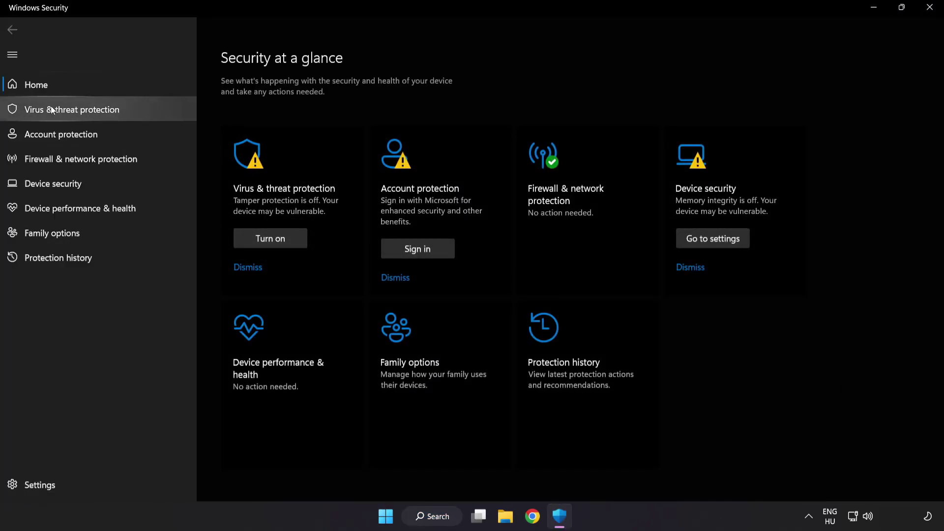
# Open the Microsoft Defender Antivirus exclusions from the virus and threat protection settings.
pyautogui.click(143, 109)
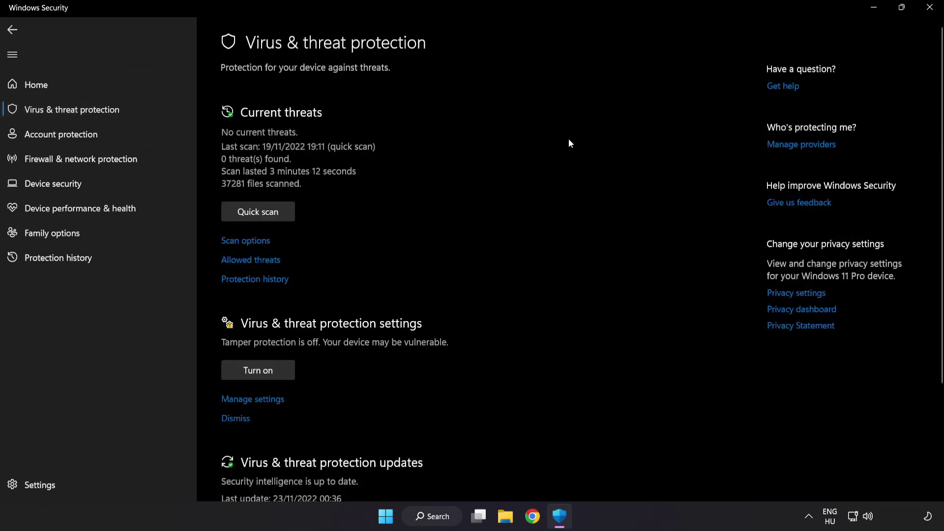
pyautogui.scroll(-3, 596, 141)
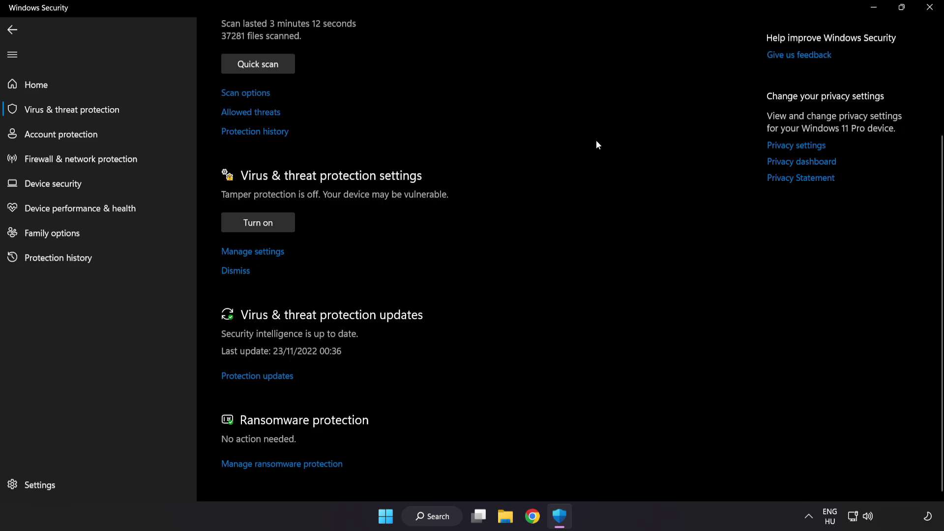
pyautogui.click(259, 252)
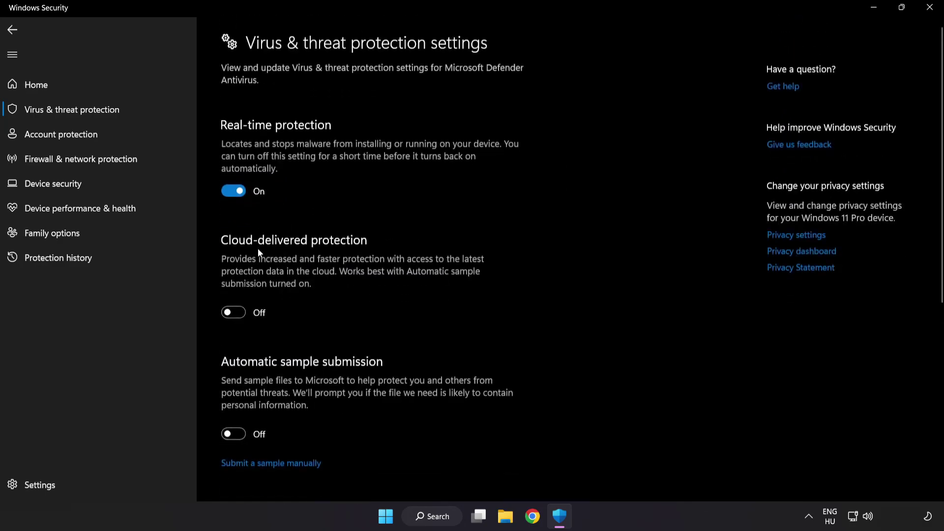
pyautogui.scroll(-7, 548, 257)
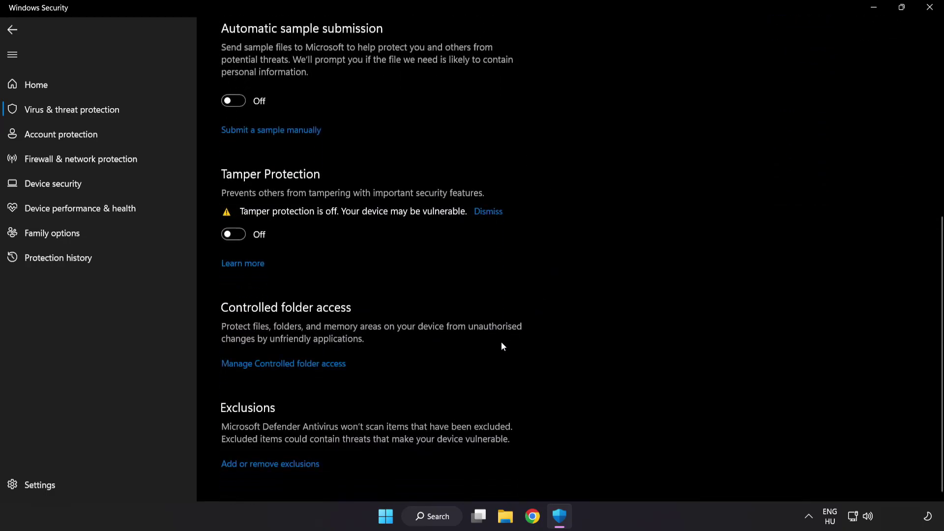
pyautogui.click(274, 465)
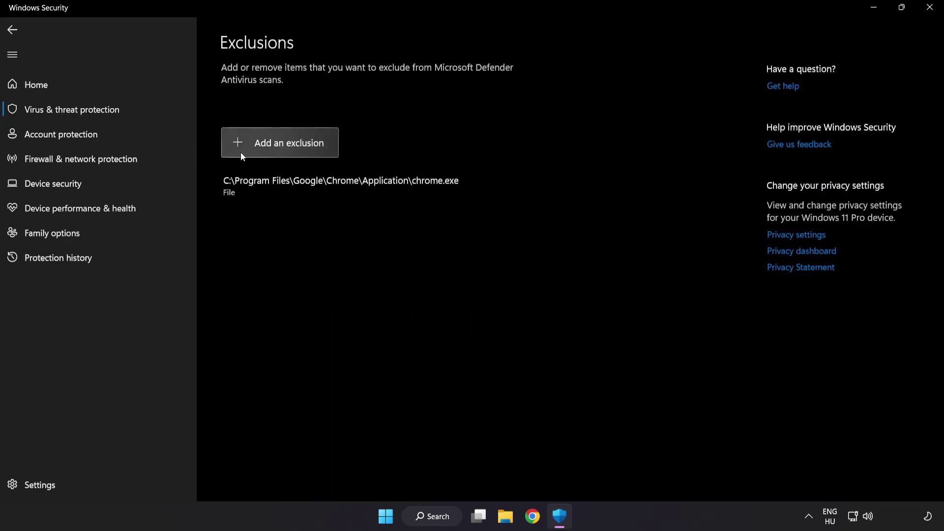
# Start adding a file exclusion and browse to the NOT WORKING APP folder in Program Files (x86) on Local Disk (C:).
pyautogui.click(283, 154)
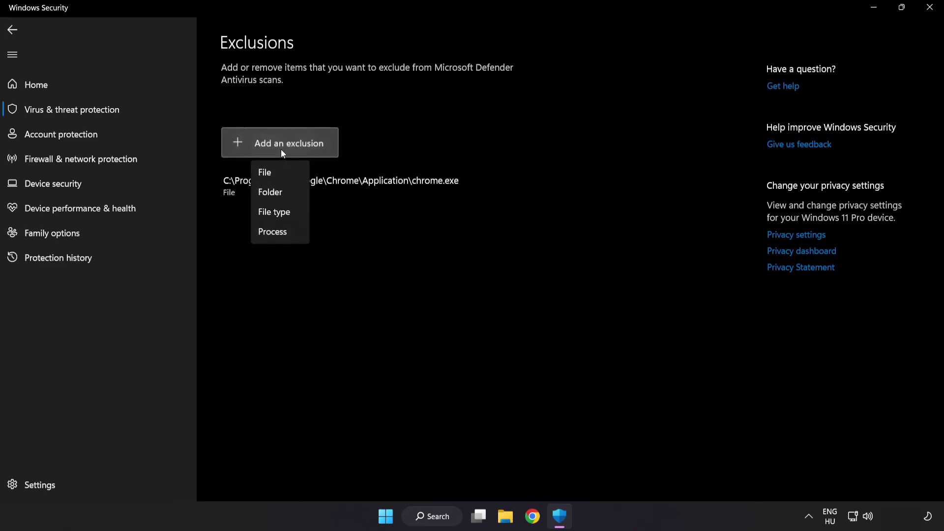
pyautogui.click(275, 174)
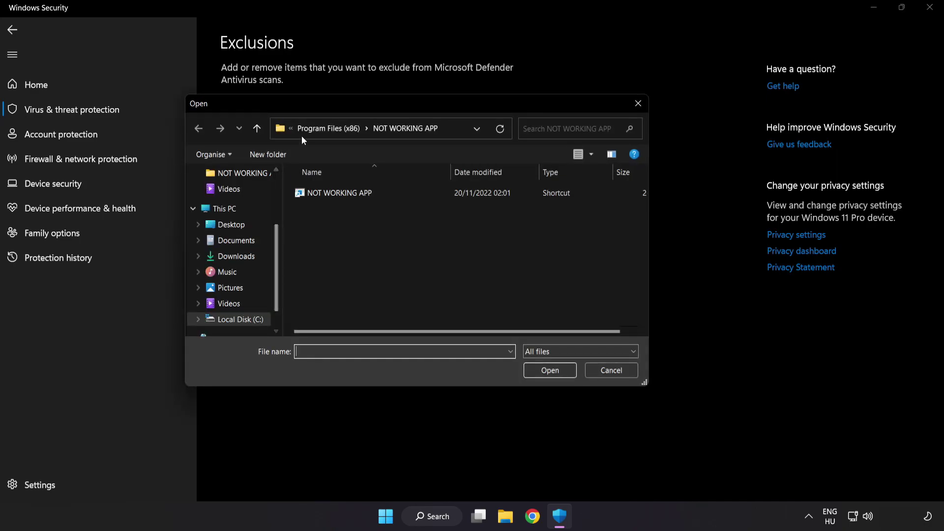
pyautogui.click(302, 131)
pyautogui.click(308, 128)
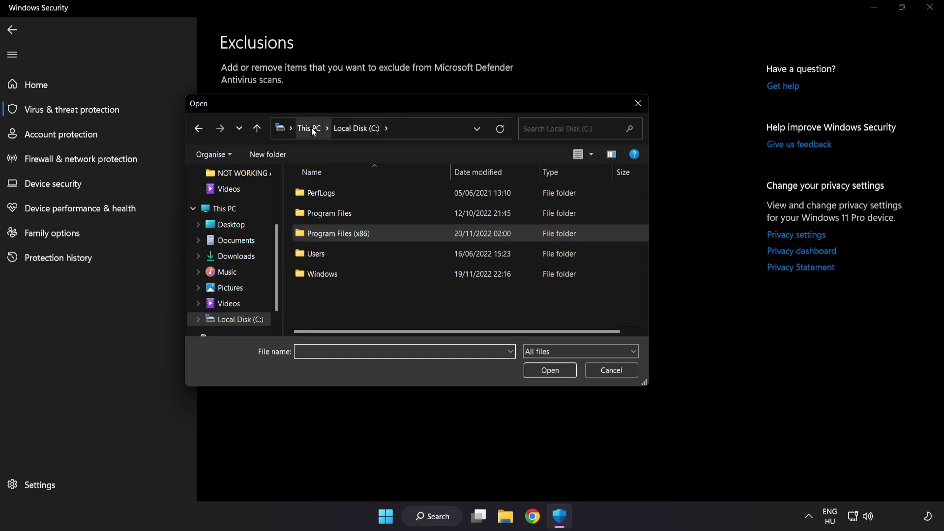
pyautogui.click(311, 129)
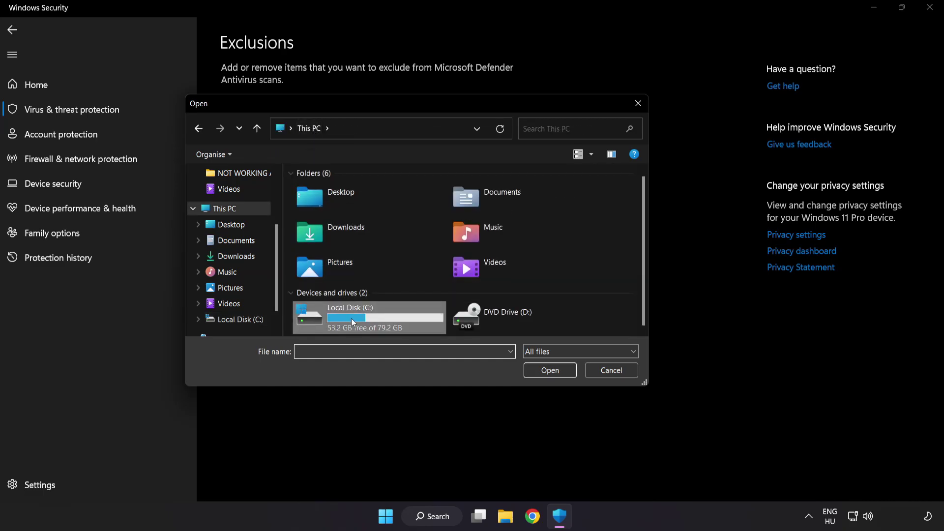
pyautogui.doubleClick(352, 321)
pyautogui.doubleClick(362, 228)
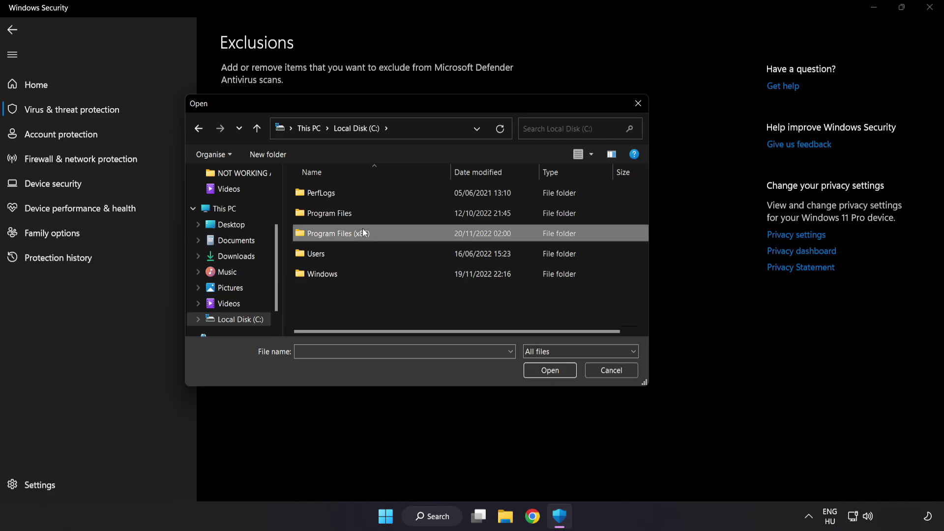
pyautogui.scroll(-1, 349, 323)
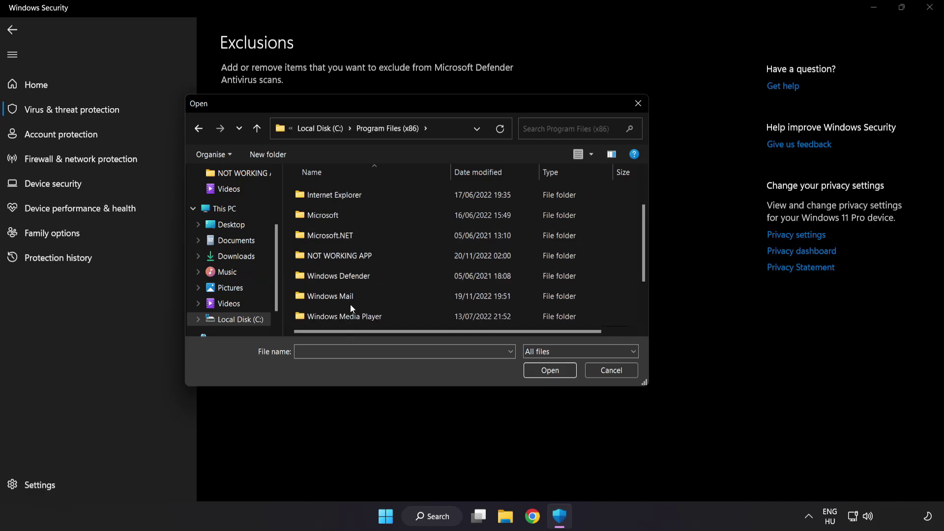
pyautogui.click(337, 257)
pyautogui.doubleClick(374, 256)
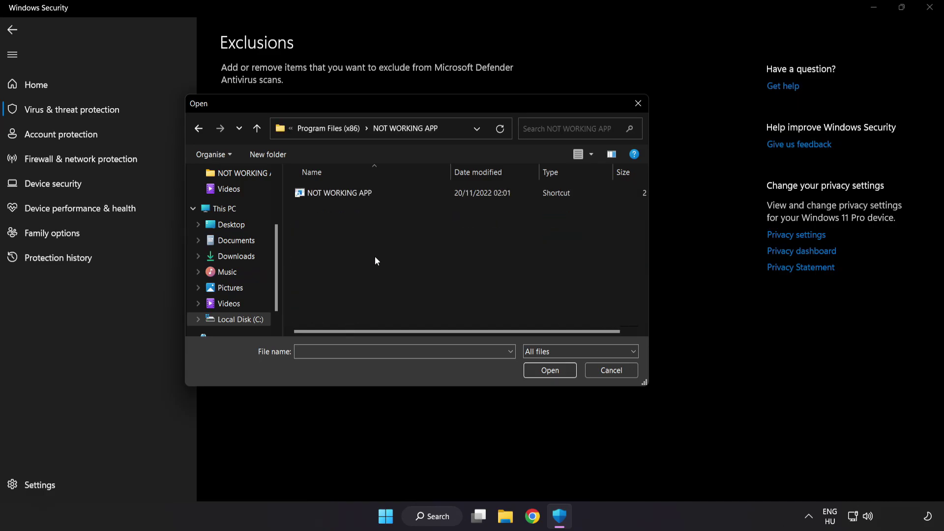
# Choose the NOT WORKING APP shortcut as the file to exclude, and close Windows Security.
pyautogui.click(339, 199)
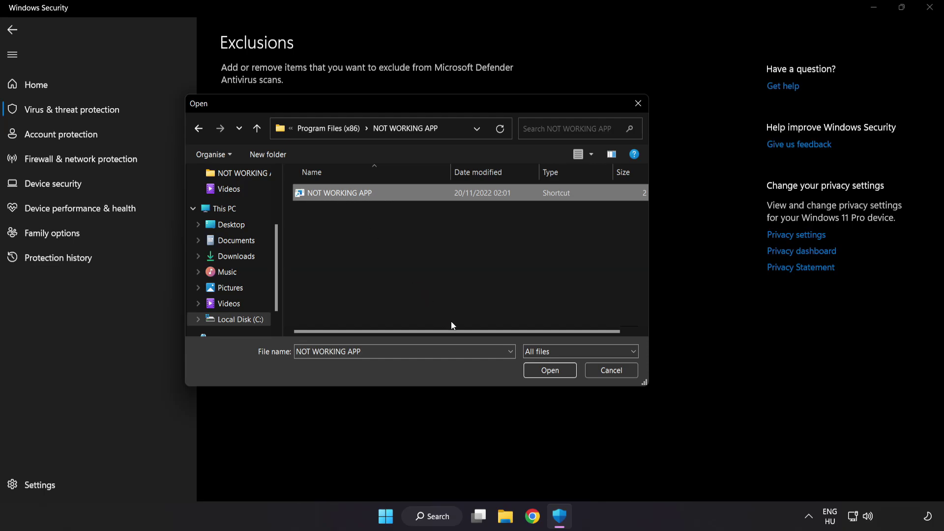
pyautogui.click(552, 376)
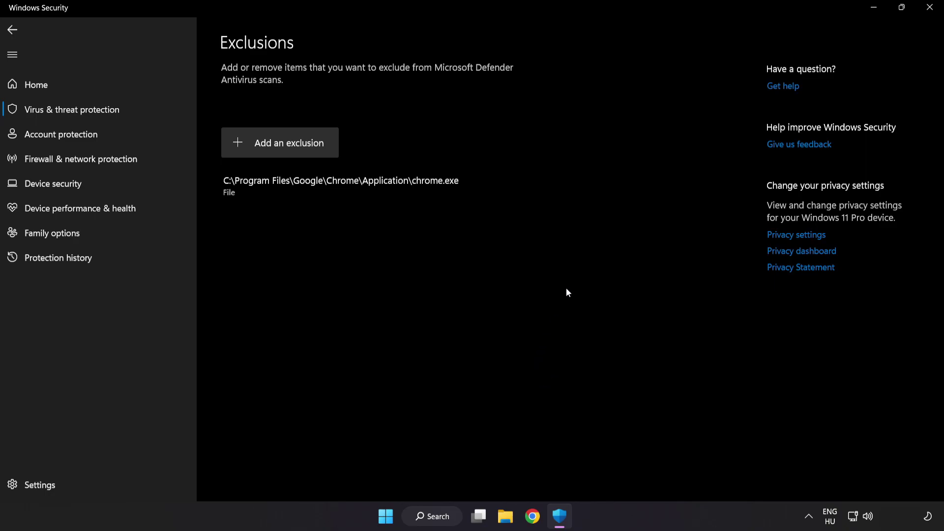
pyautogui.click(927, 15)
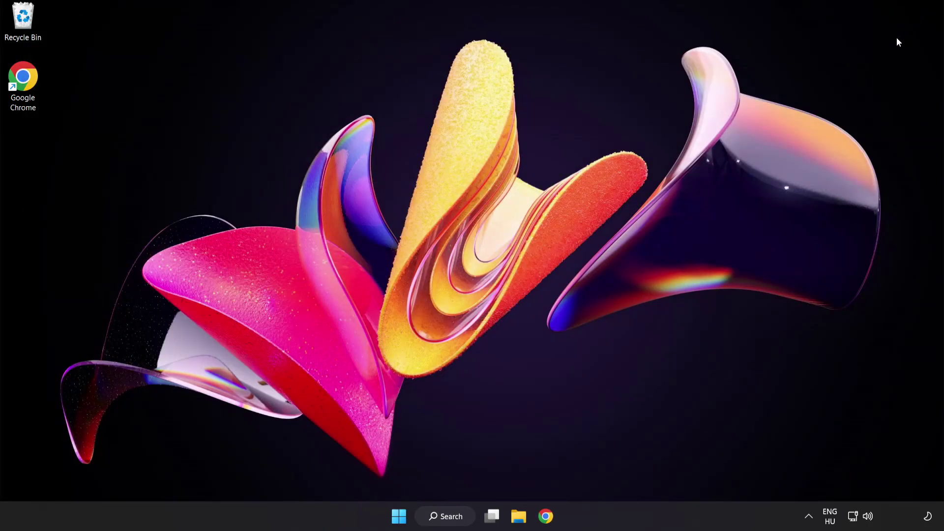
# Open the power options to restart the computer.
pyautogui.click(398, 516)
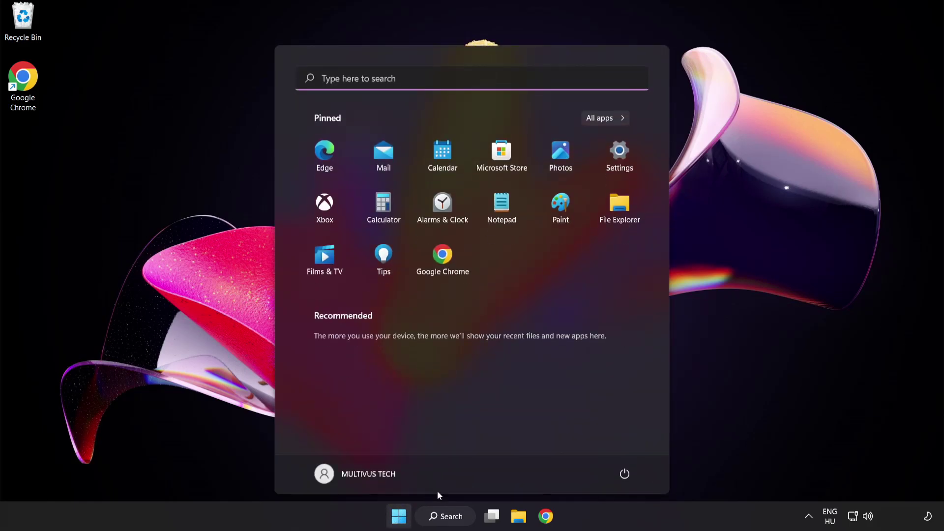
pyautogui.click(626, 474)
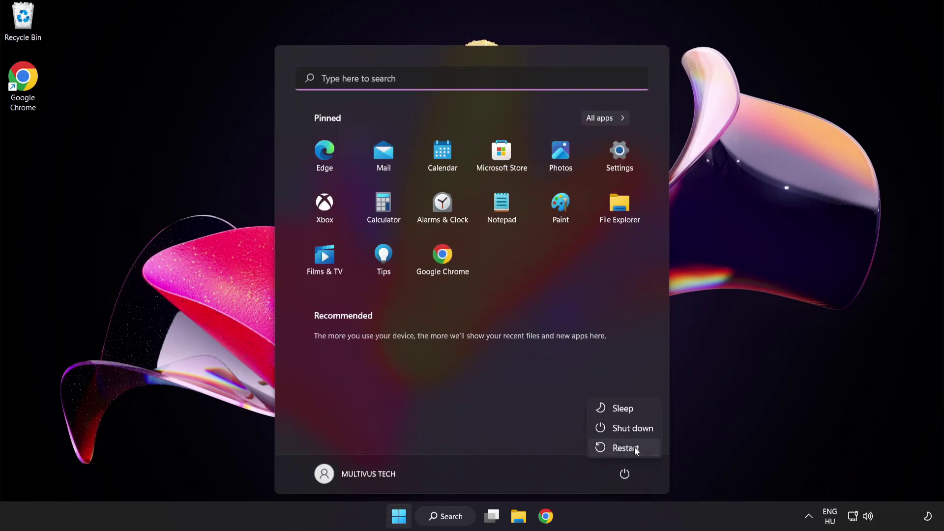